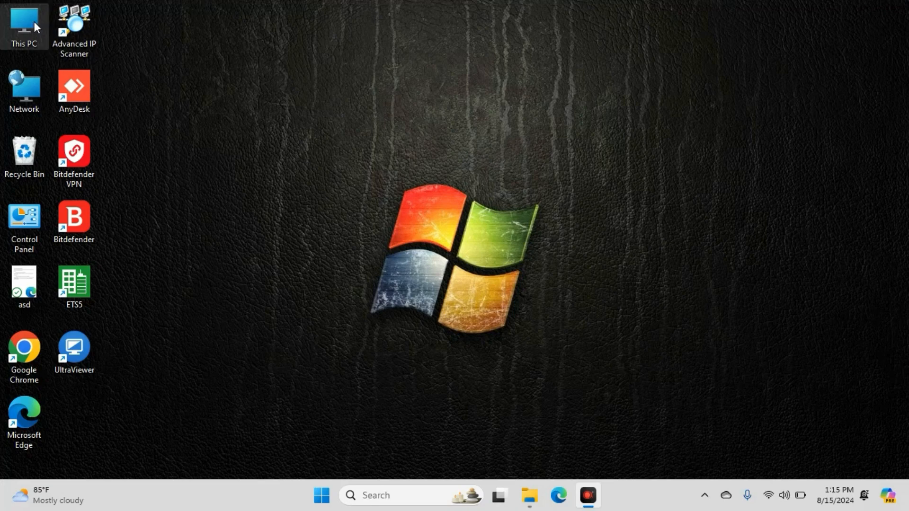
Open the New Volume (D:) drive from This PC to view its folders, return to This PC and close the window
double_click(34, 21)
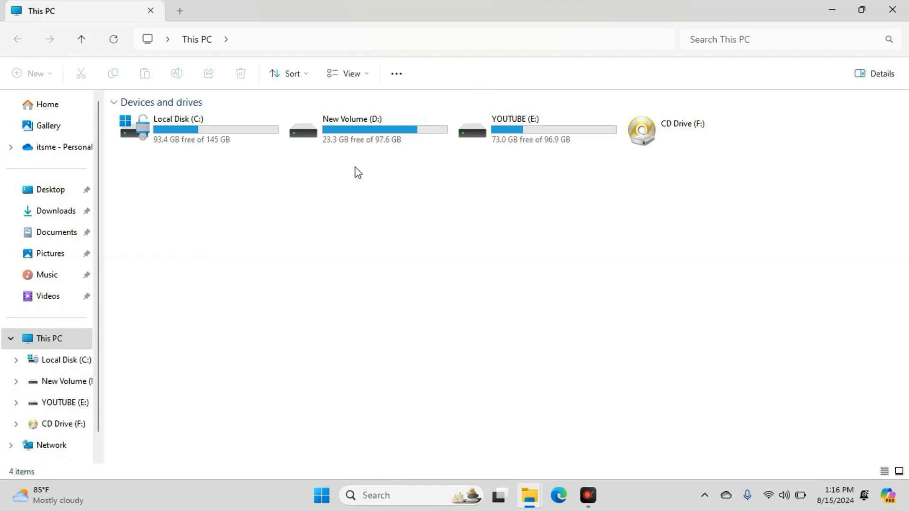
double_click(381, 136)
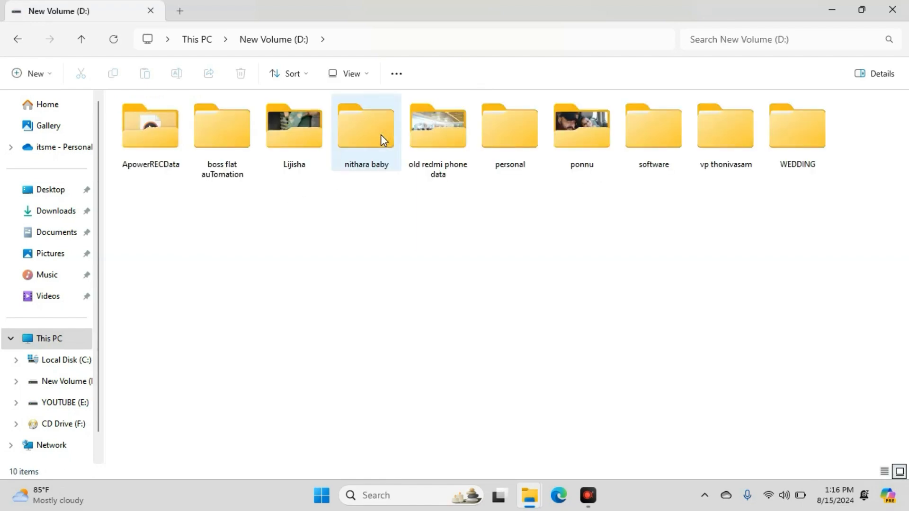
click(13, 41)
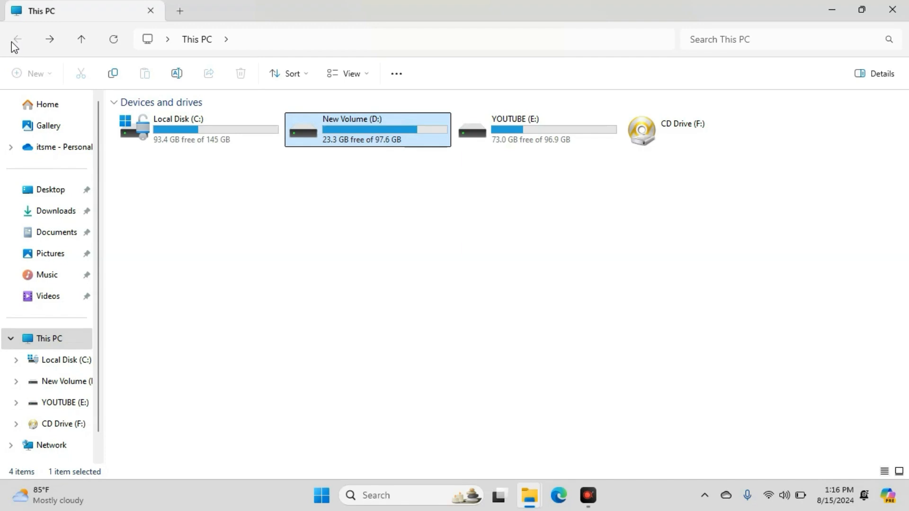
click(893, 9)
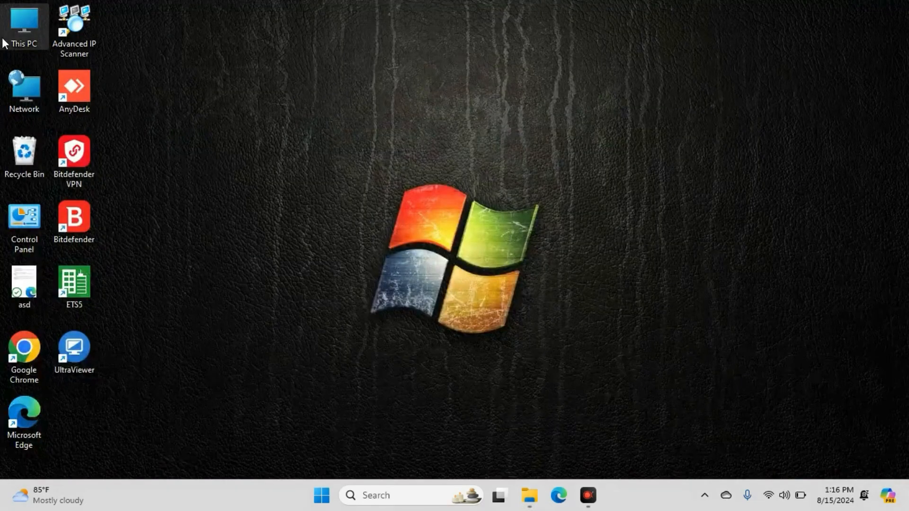
Open This PC and start turning on BitLocker for the New Volume (D:) drive
double_click(16, 22)
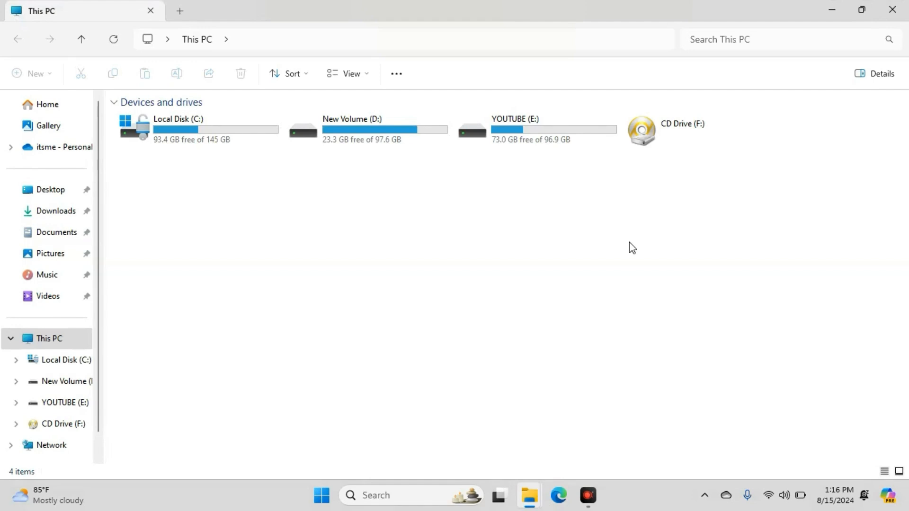
click(385, 126)
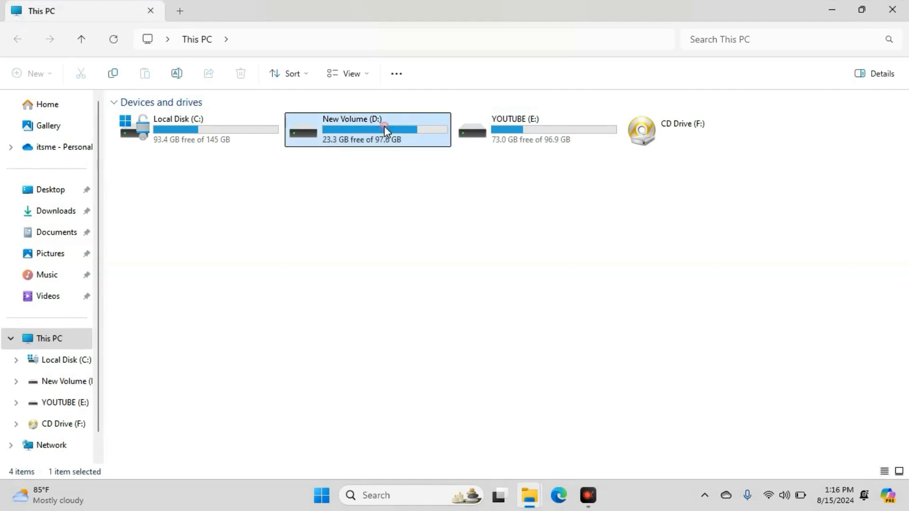
right_click(385, 126)
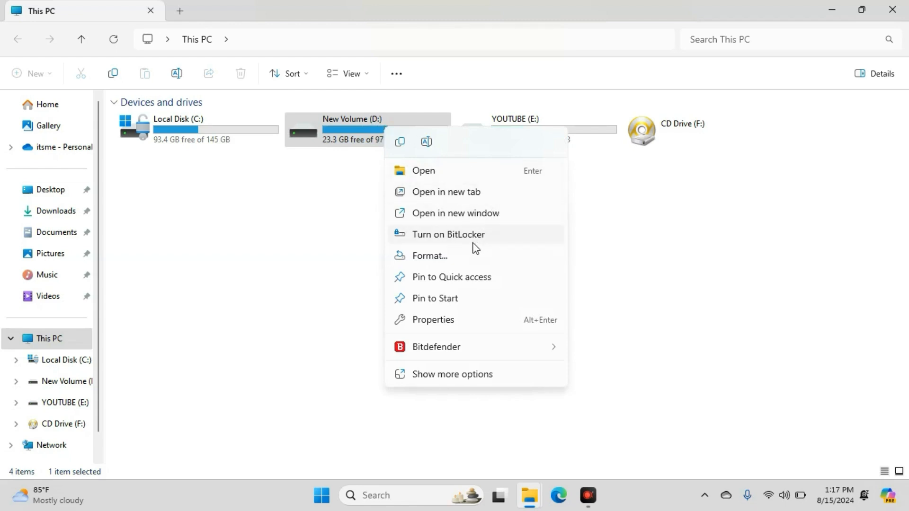
click(452, 241)
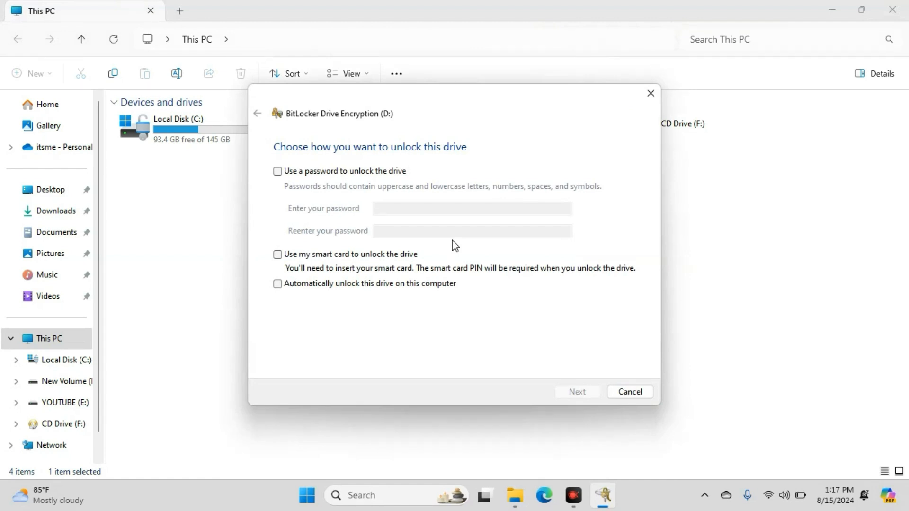
Choose to unlock the drive with a password, enter and re-enter the BitLocker password, and continue
click(278, 172)
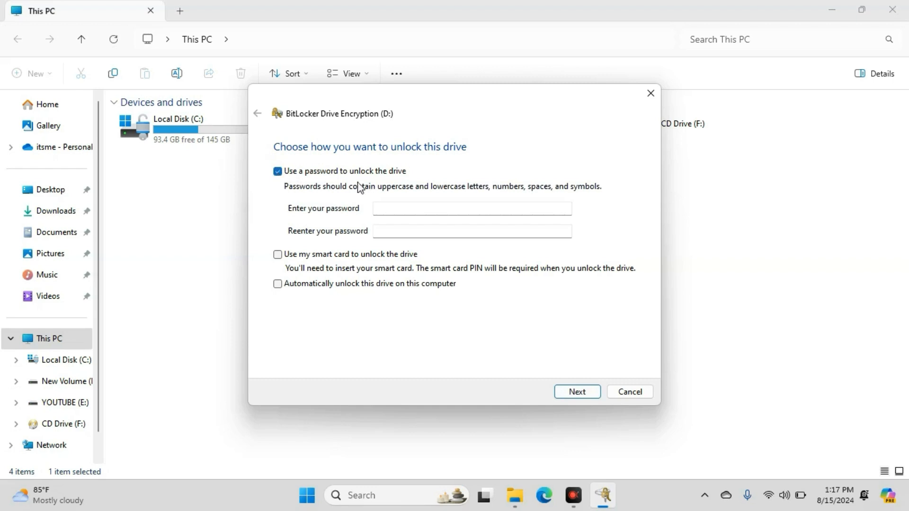
click(462, 213)
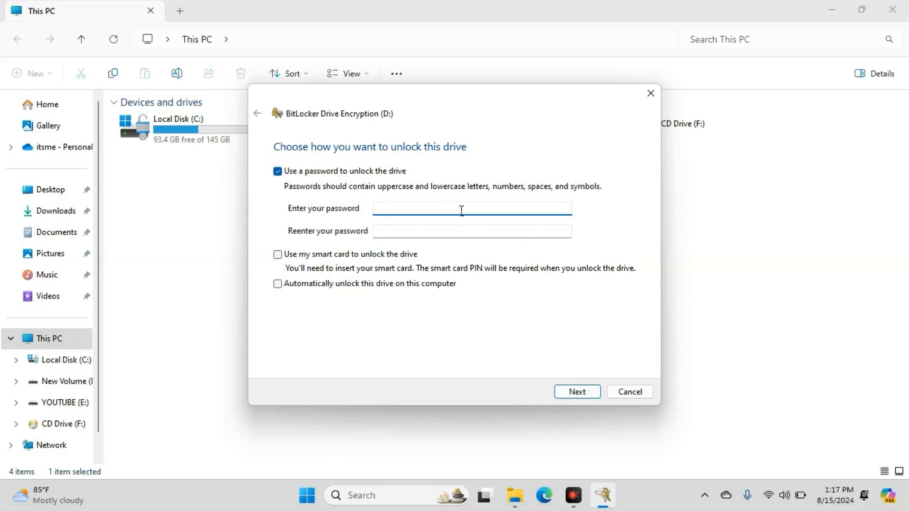
text(••••••••••••)
click(454, 230)
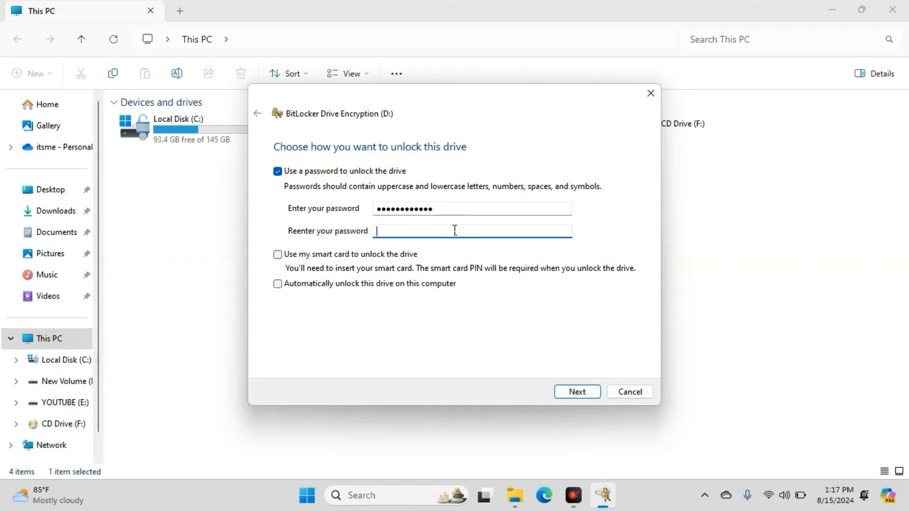
text(••••••••••••)
click(579, 389)
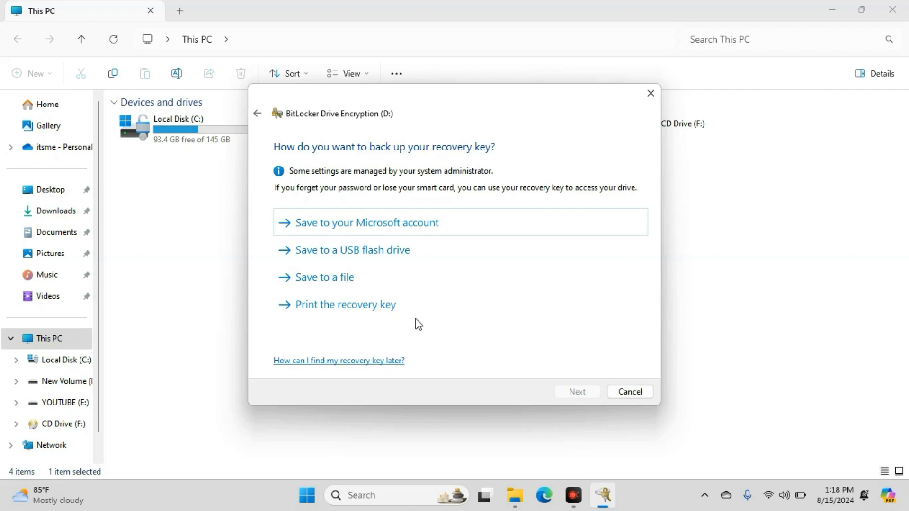
Back up the recovery key by printing it with Microsoft Print to PDF to the Desktop as asdf, and continue
click(330, 316)
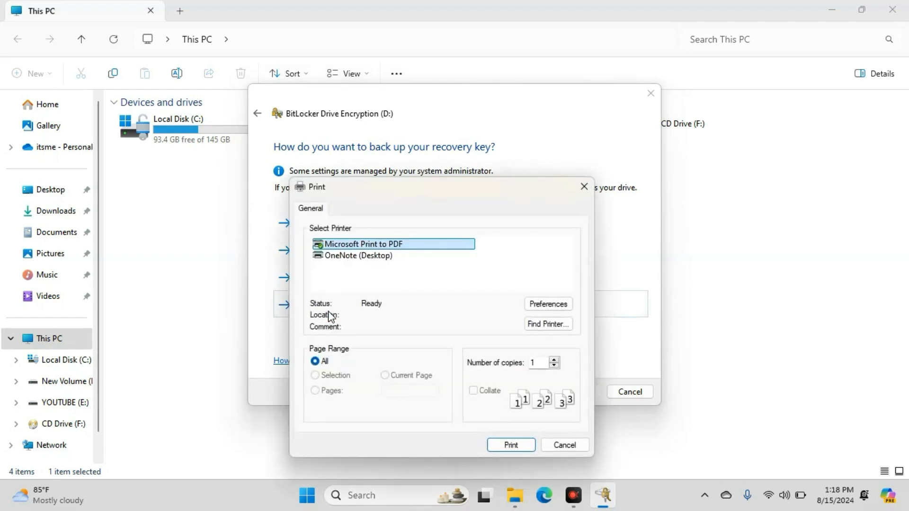
click(528, 451)
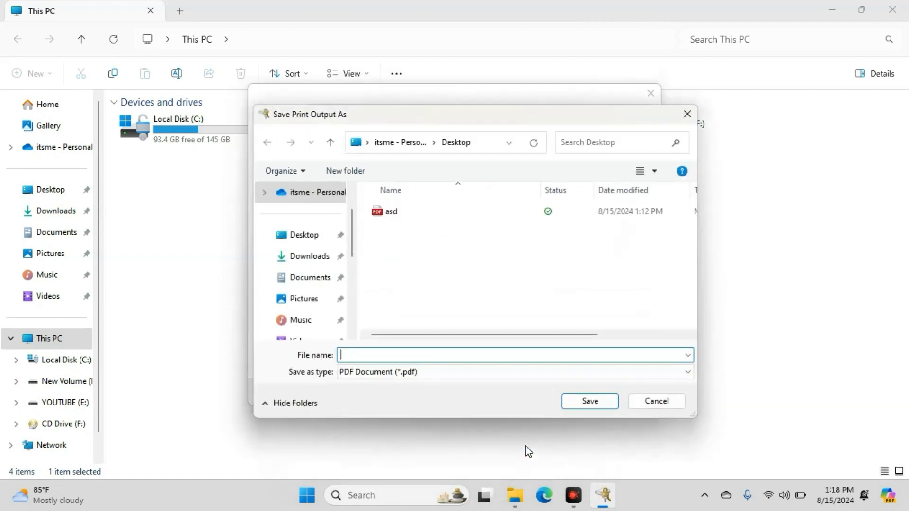
click(301, 241)
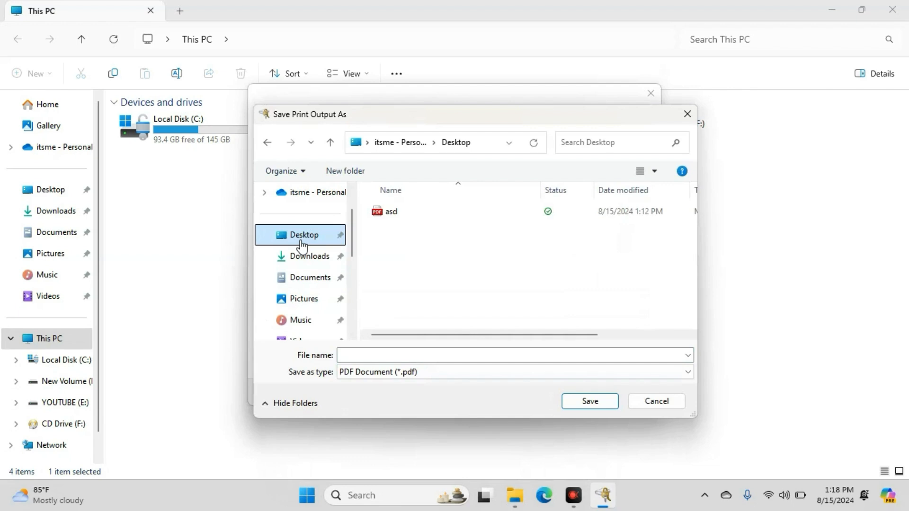
click(300, 236)
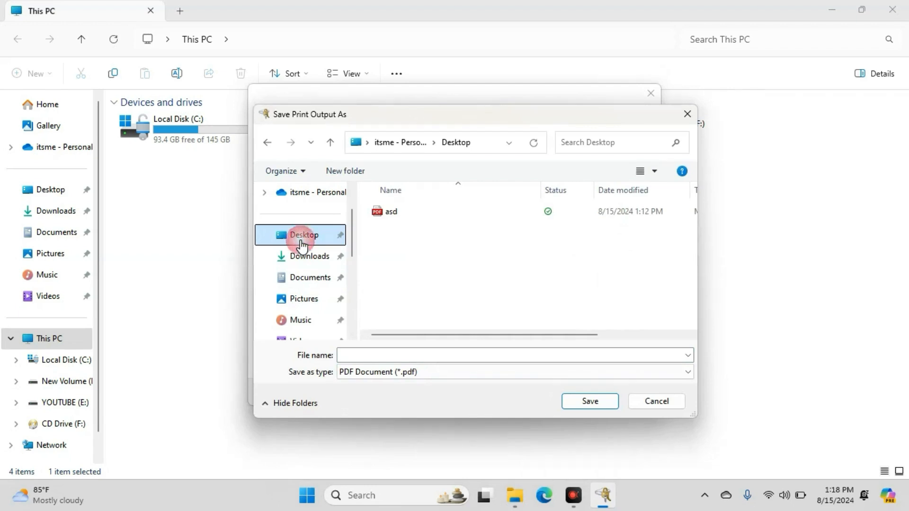
click(520, 351)
text(asd)
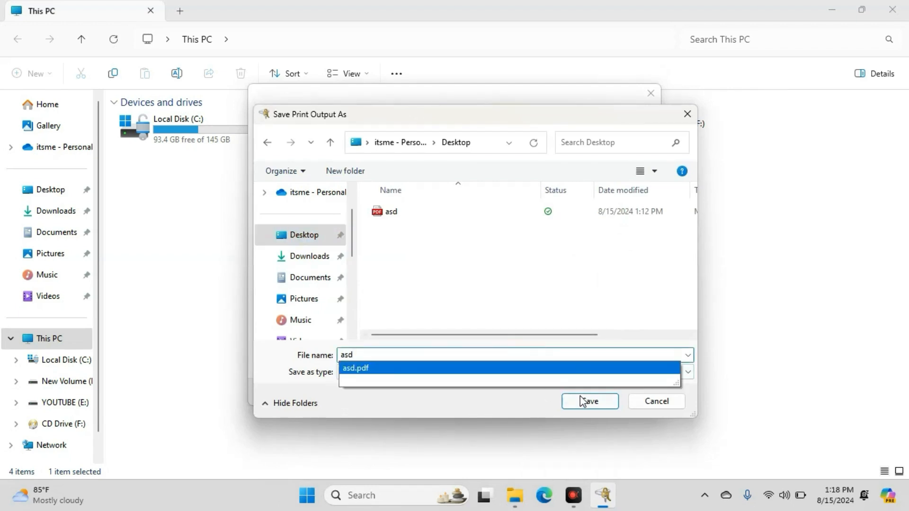
text(f)
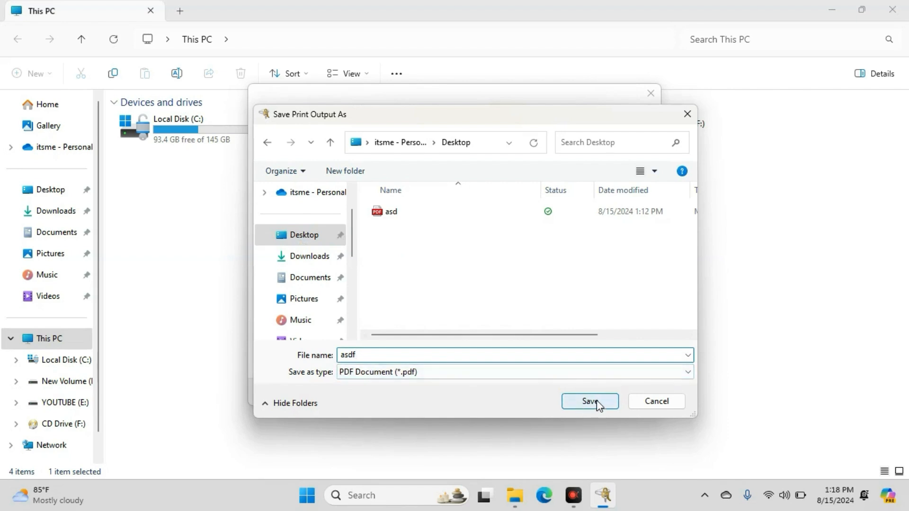
click(597, 401)
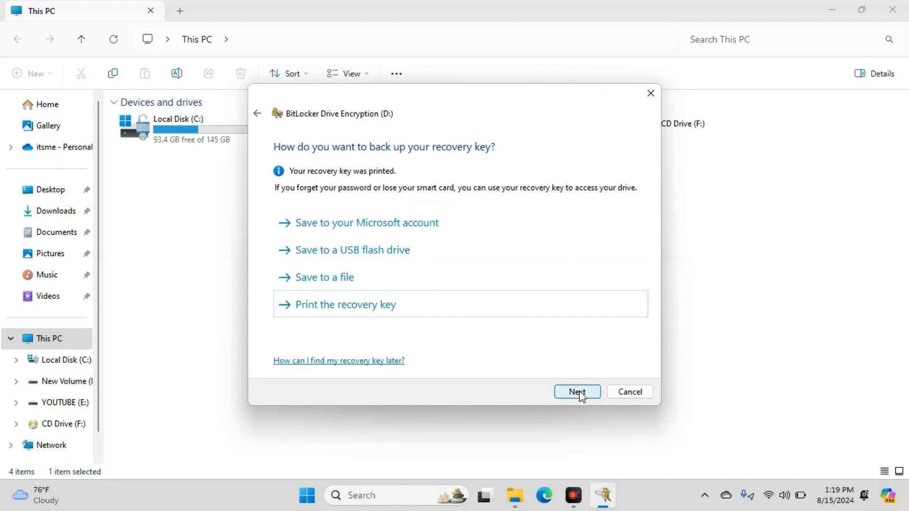
click(581, 394)
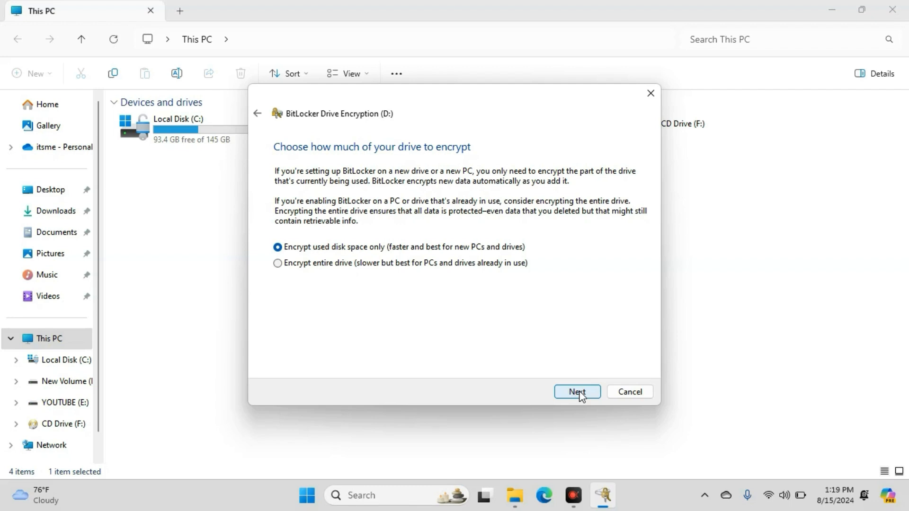
Encrypt drive D: with used disk space only and the new encryption mode, and close the completion notice
click(577, 392)
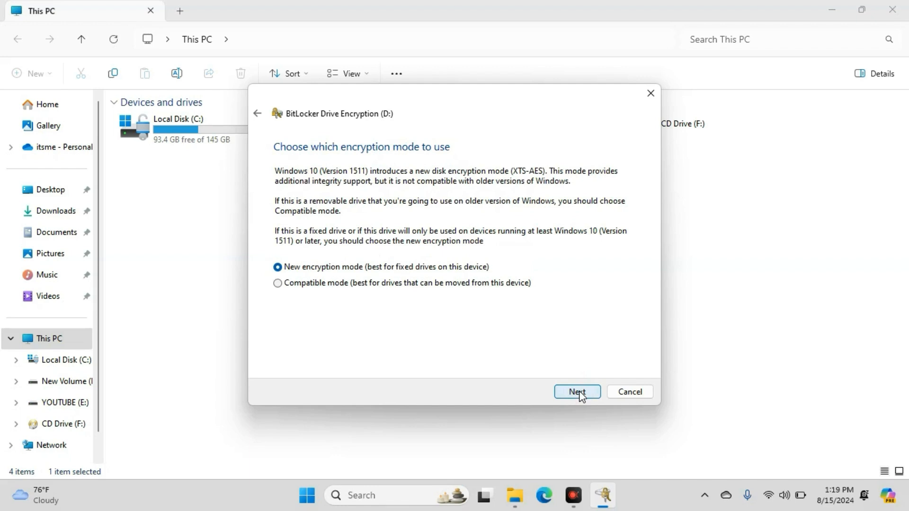
click(578, 392)
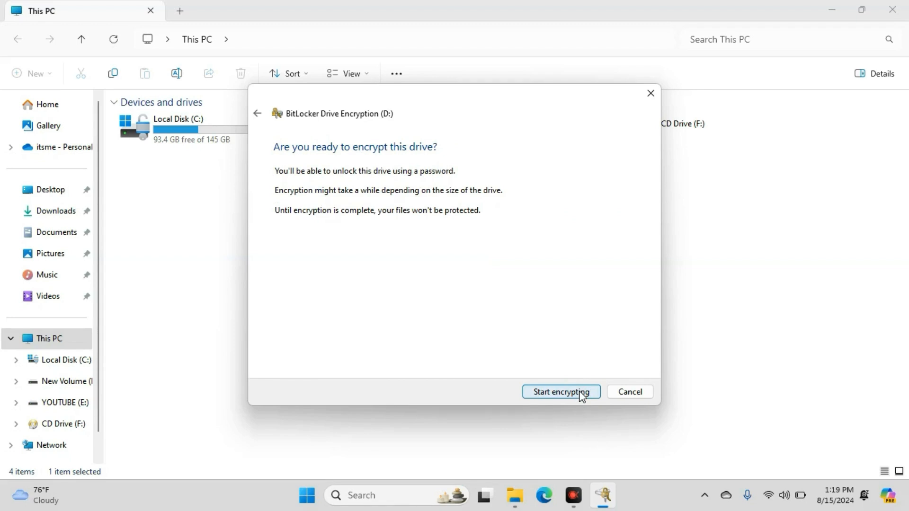
click(582, 396)
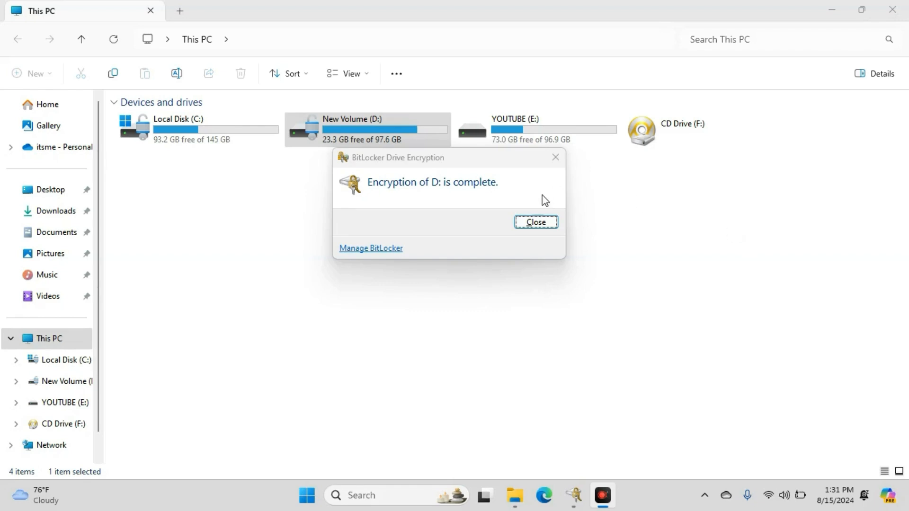
click(540, 222)
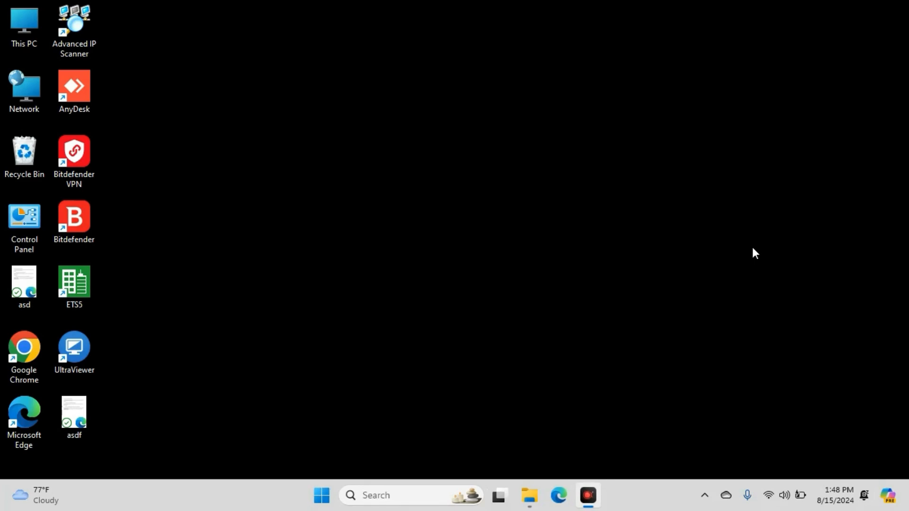
Open the locked Local Disk (D:) from This PC and try to unlock it with a BitLocker password
double_click(32, 28)
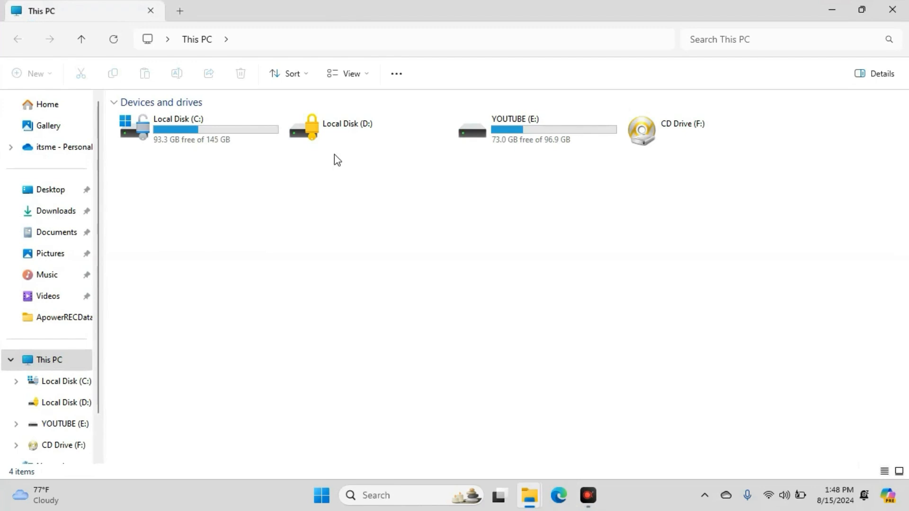
double_click(331, 124)
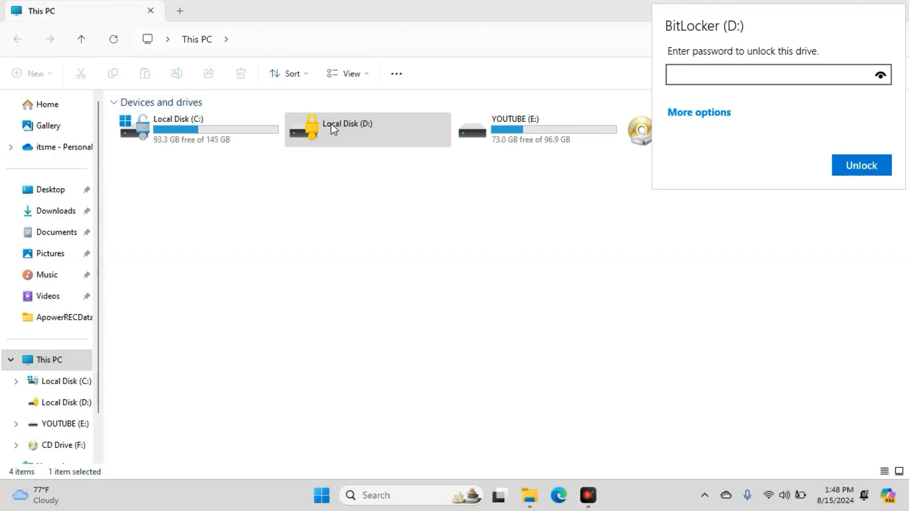
text(*******)
click(868, 166)
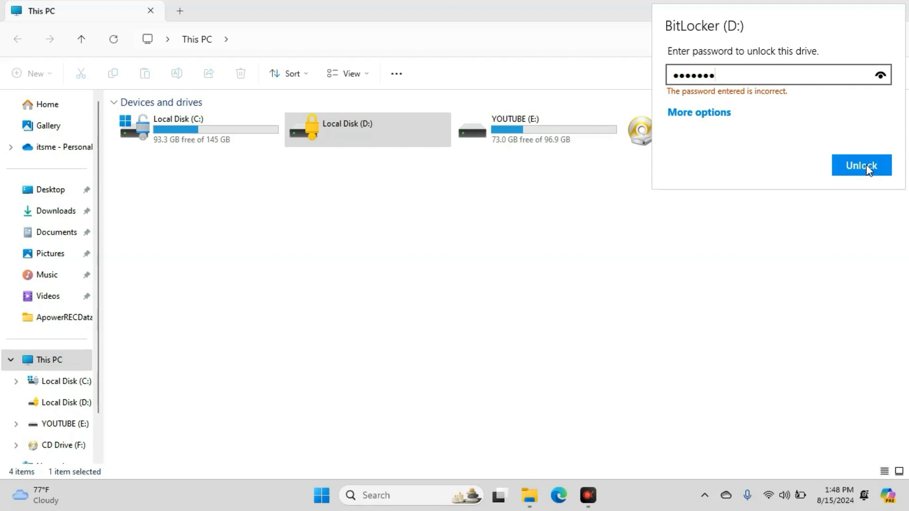
Clear the entered password, re-enter the BitLocker password and unlock drive D:
click(758, 74)
key(BackSpace)
key(BackSpace)
key(BackSpace)
key(BackSpace)
key(BackSpace)
key(BackSpace)
key(BackSpace)
text(******)
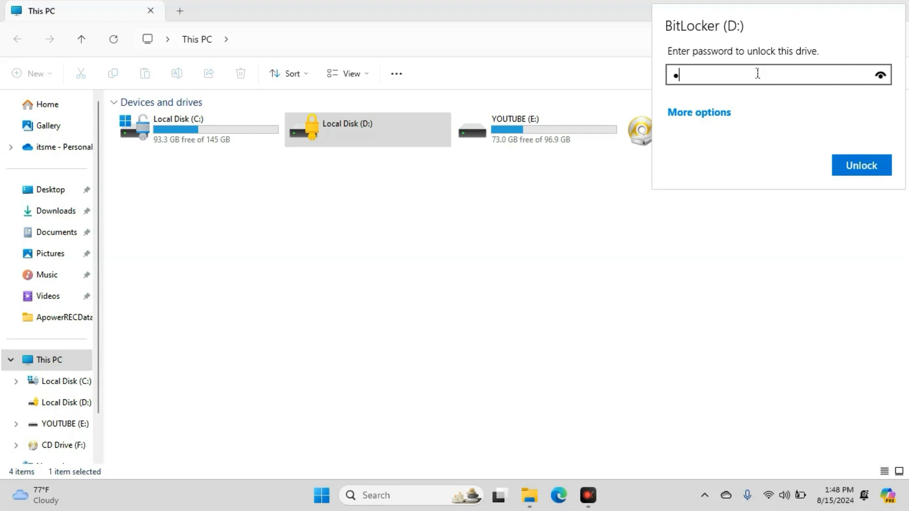
text(******)
click(860, 164)
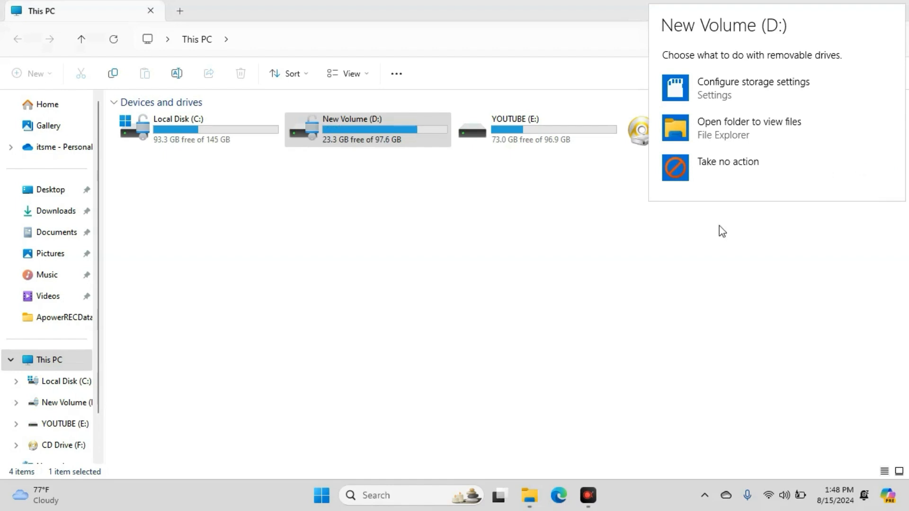
Dismiss the removable-drive prompt, open New Volume (D:) to check access, return to This PC and minimize the window
click(657, 277)
double_click(413, 130)
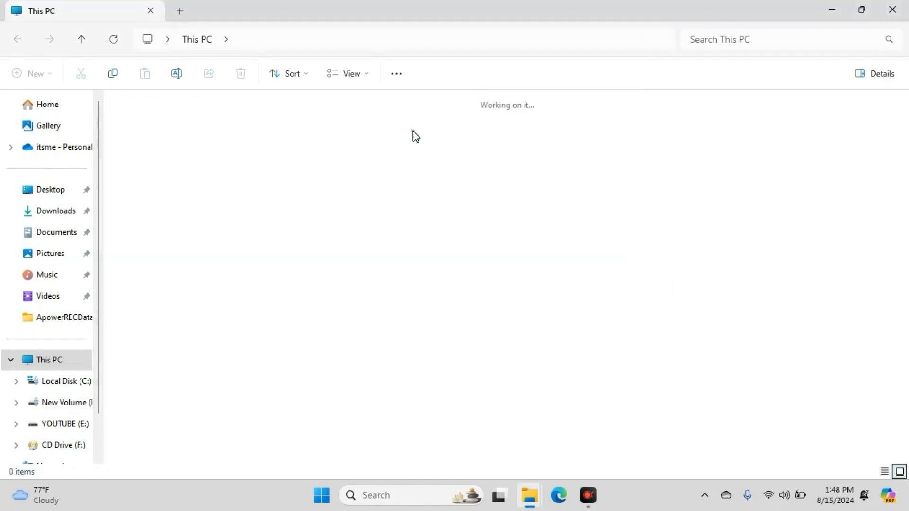
click(18, 44)
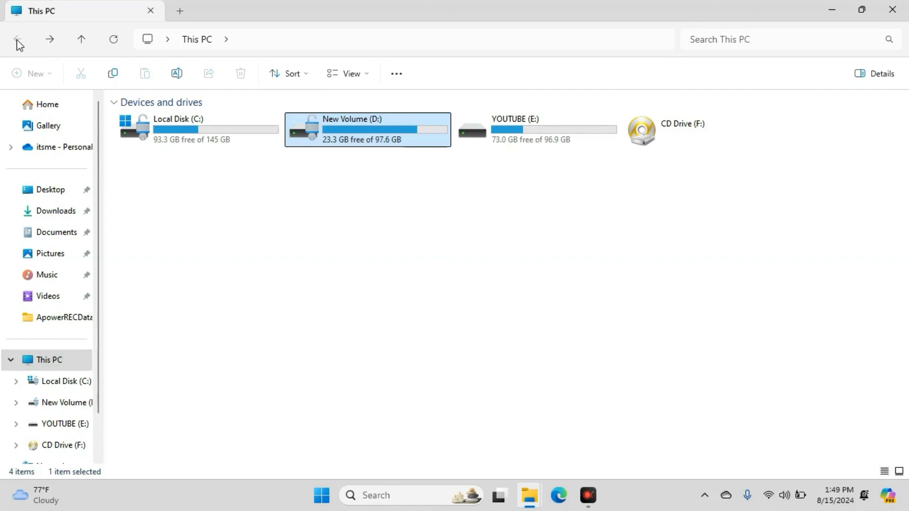
click(839, 8)
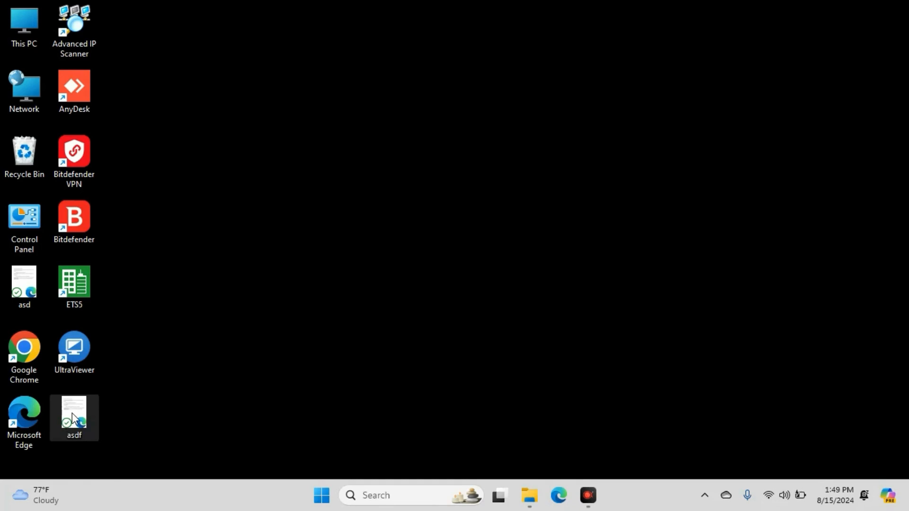
Open the asdf PDF from the desktop, highlight the BitLocker recovery key in it and close the document
double_click(72, 413)
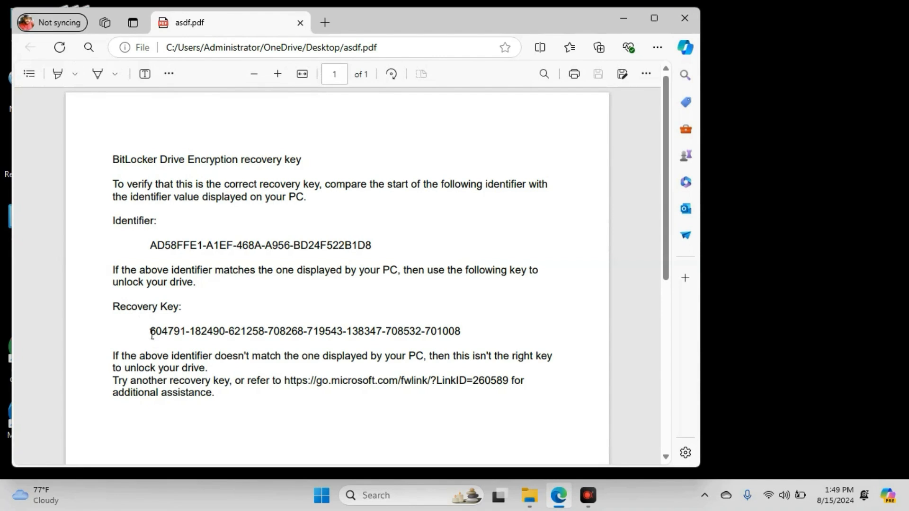
drag(151, 333, 464, 342)
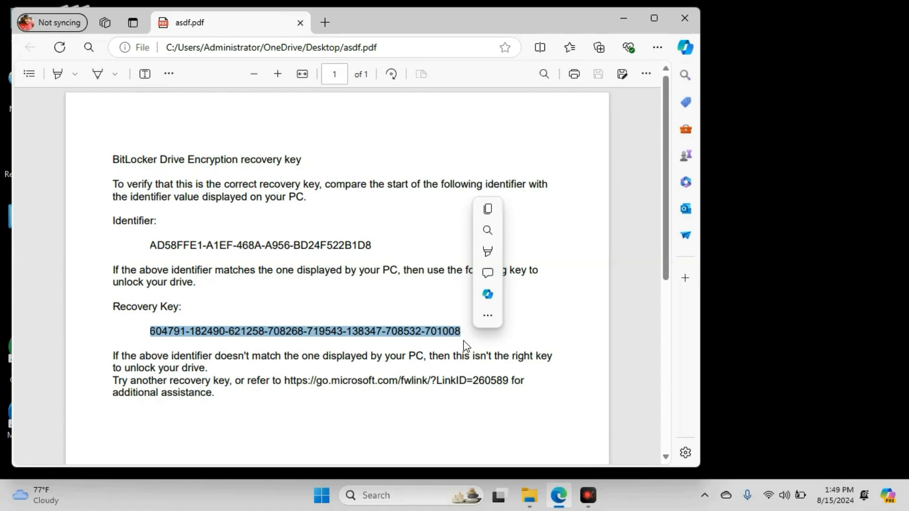
click(683, 26)
Bring up This PC with its list of drives
double_click(35, 33)
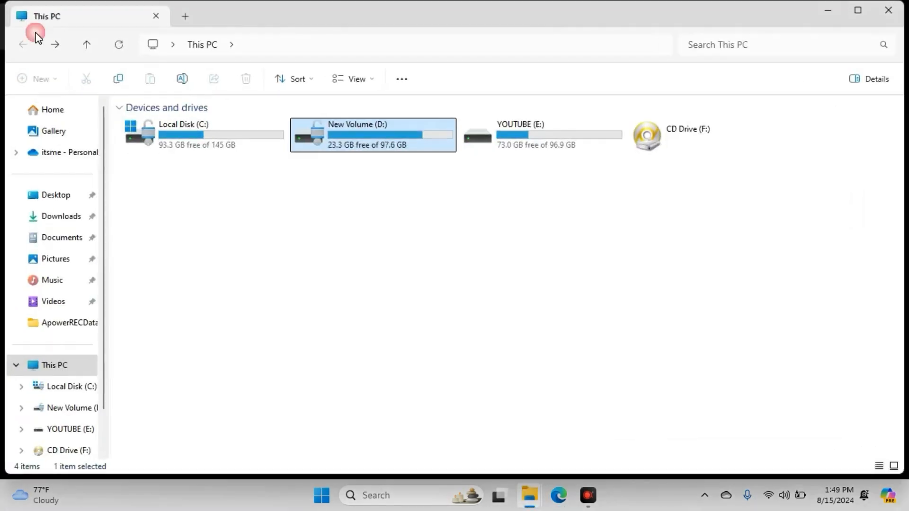